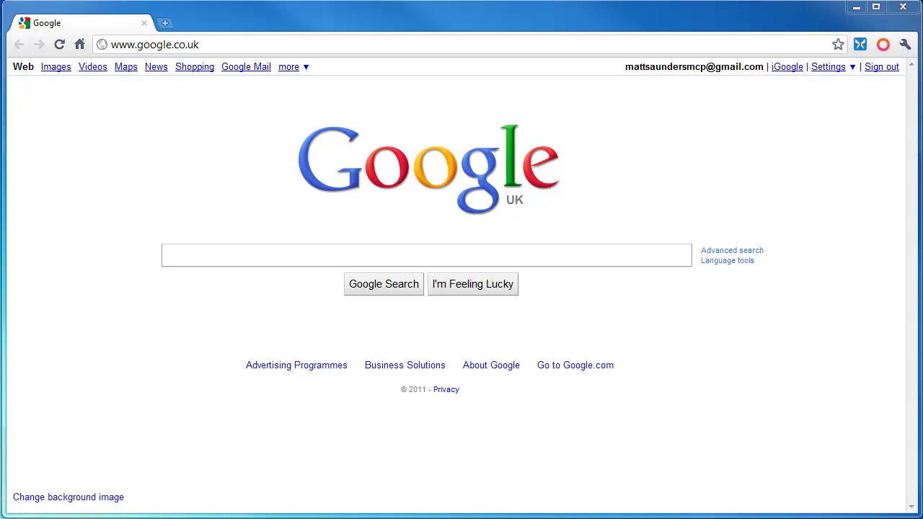
- Search Google for "calibre", go to the calibre E-book management site and open its Windows download
{"action": "left_click", "coordinate": [183, 254]}
{"action": "type", "text": "calibre"}
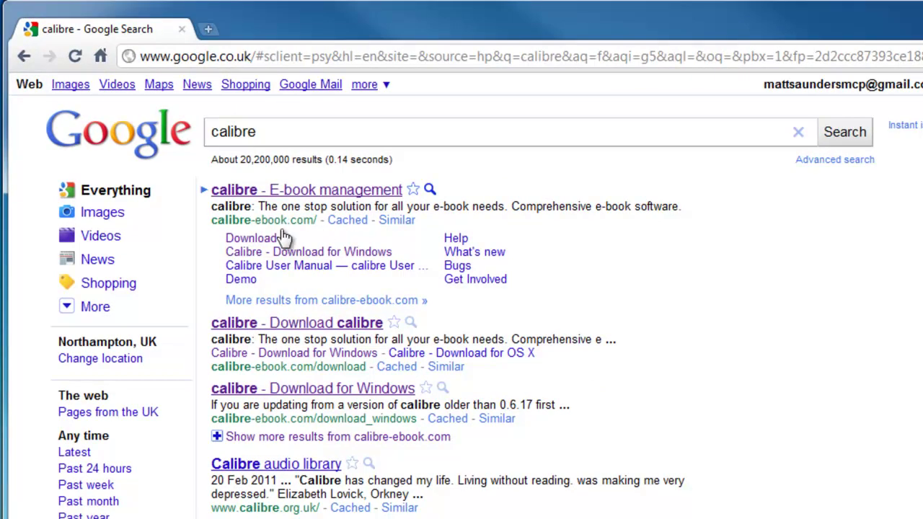
{"action": "left_click", "coordinate": [328, 192]}
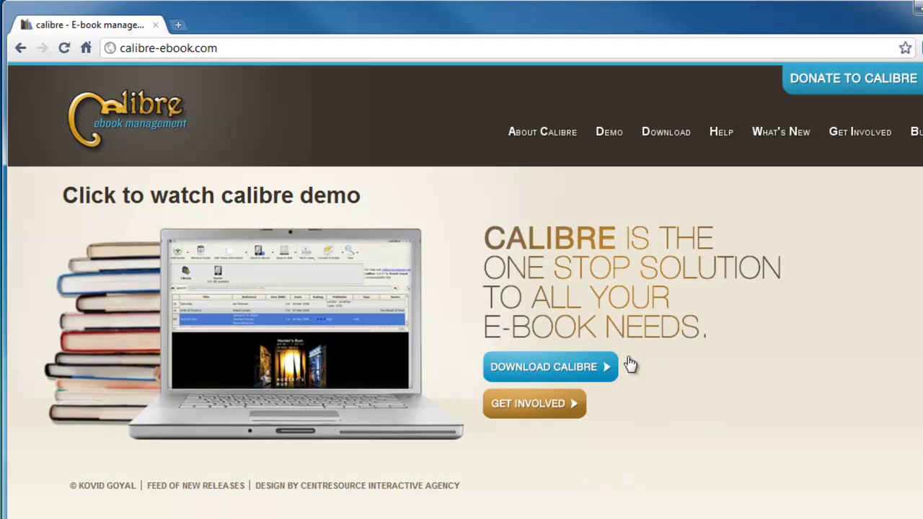
{"action": "left_click", "coordinate": [536, 368]}
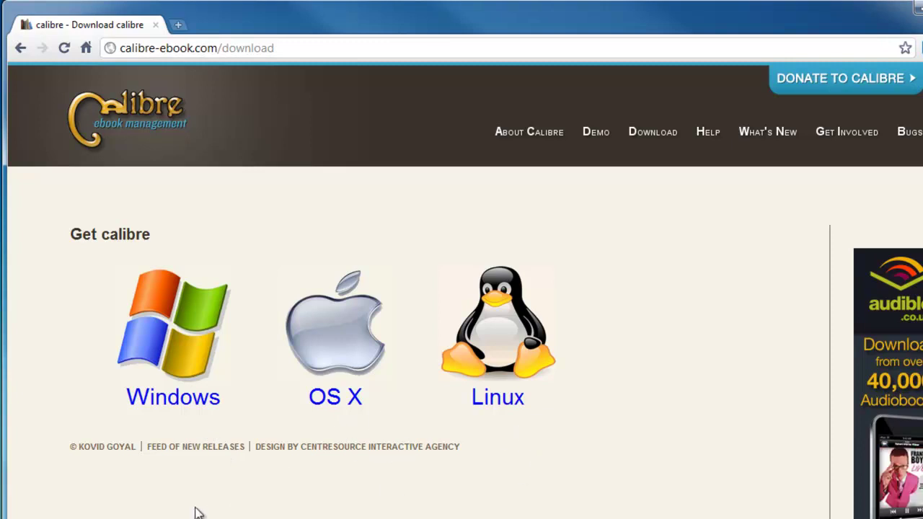
{"action": "left_click", "coordinate": [175, 355]}
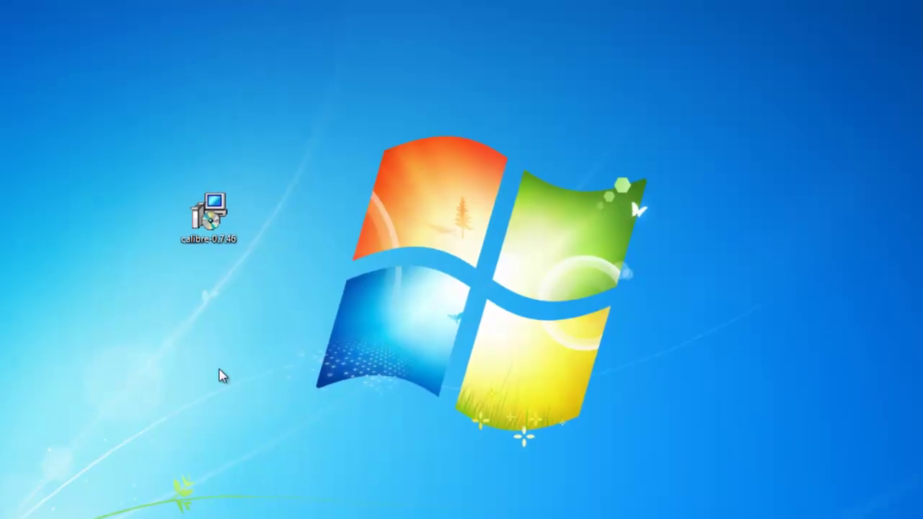
- Run the calibre-0.7.46 installer from the desktop, accept the licence, install with default options and launch calibre on finishing
{"action": "double_click", "coordinate": [180, 227]}
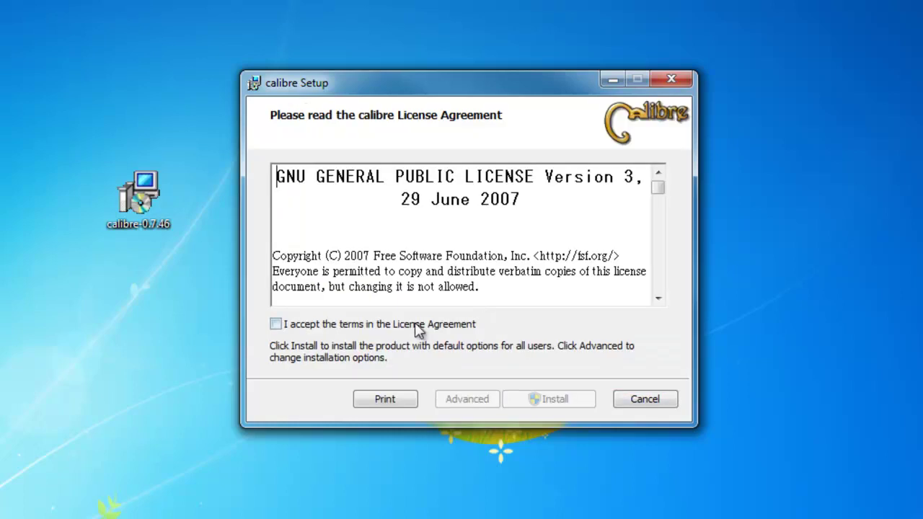
{"action": "left_click", "coordinate": [419, 324]}
{"action": "left_click", "coordinate": [566, 405]}
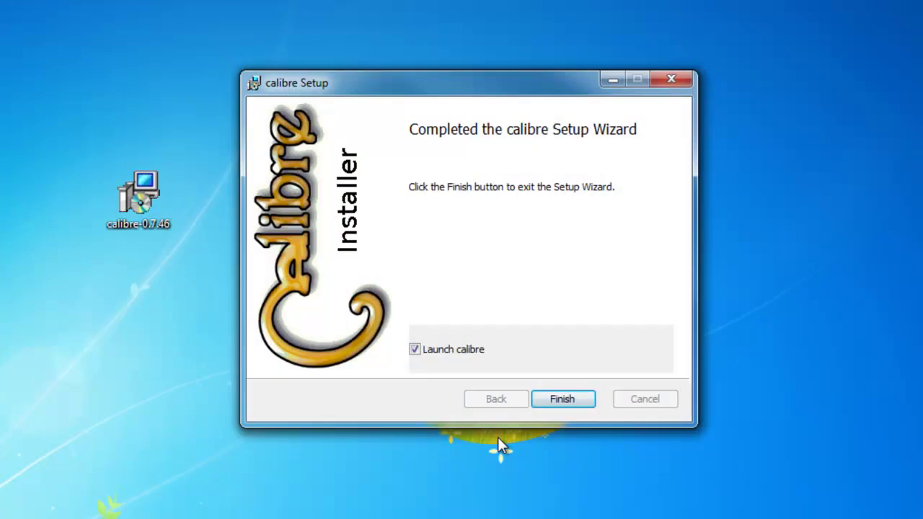
{"action": "left_click", "coordinate": [562, 398]}
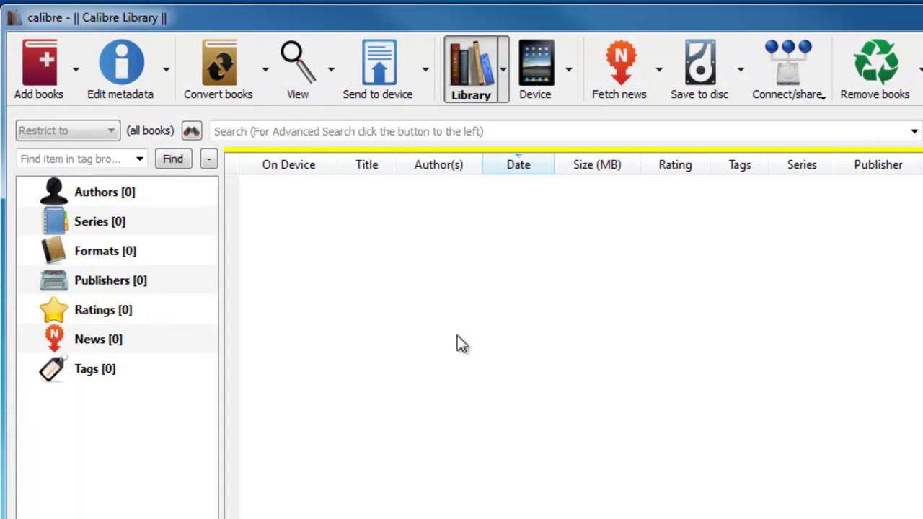
- Add the MS Exchange 2010 config Exam 70-662 PDF from the Dropbox Master PDFs folder to the library as a single-directory book
{"action": "left_click", "coordinate": [75, 70]}
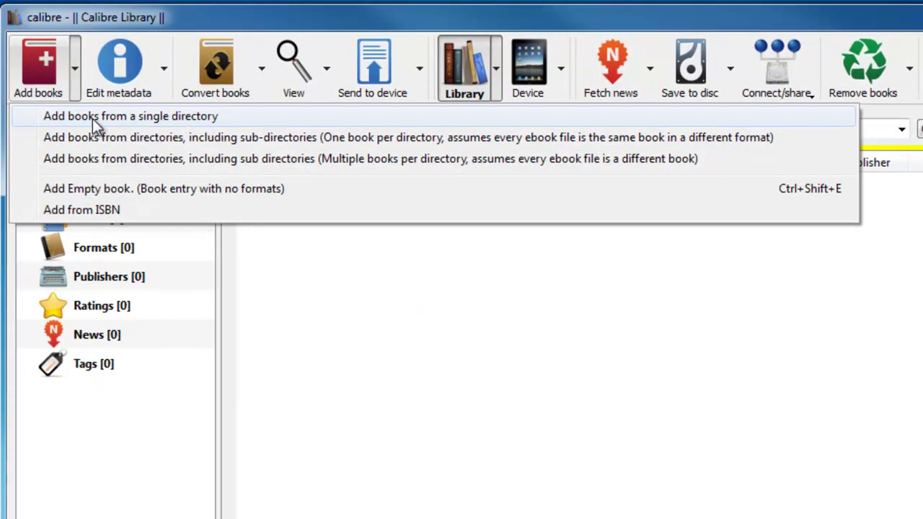
{"action": "left_click", "coordinate": [92, 118]}
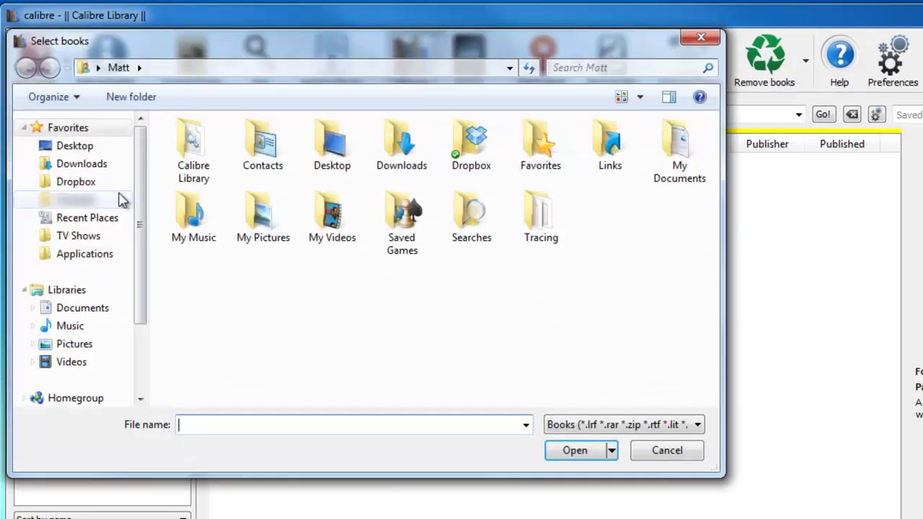
{"action": "left_click", "coordinate": [98, 181]}
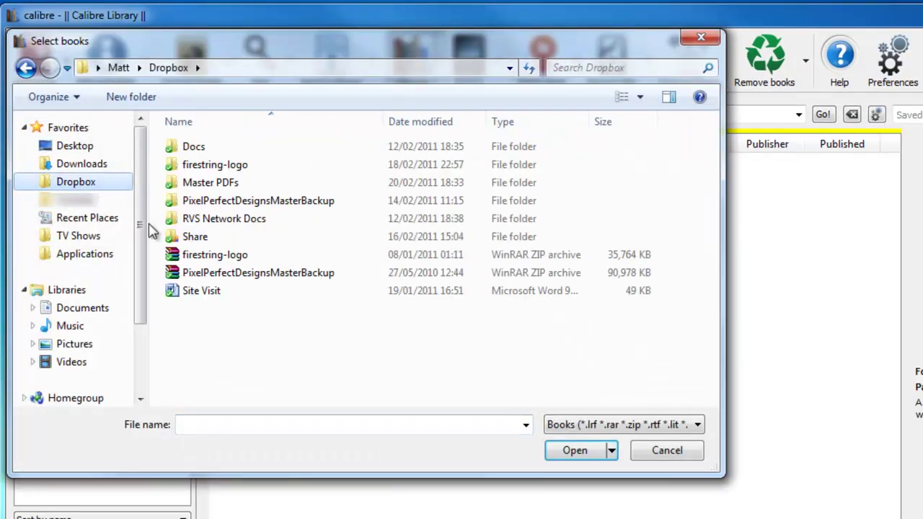
{"action": "double_click", "coordinate": [232, 182]}
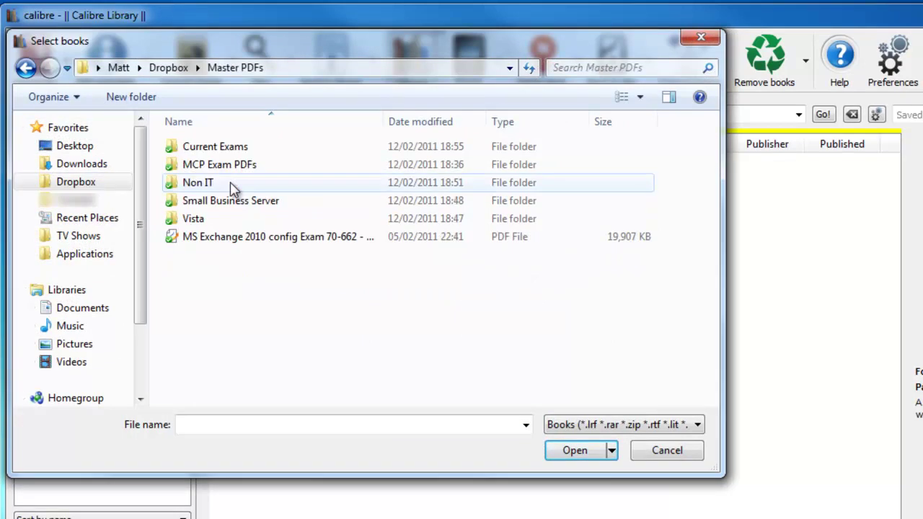
{"action": "left_click", "coordinate": [265, 236]}
{"action": "left_click_drag", "start_coordinate": [383, 121], "coordinate": [448, 127]}
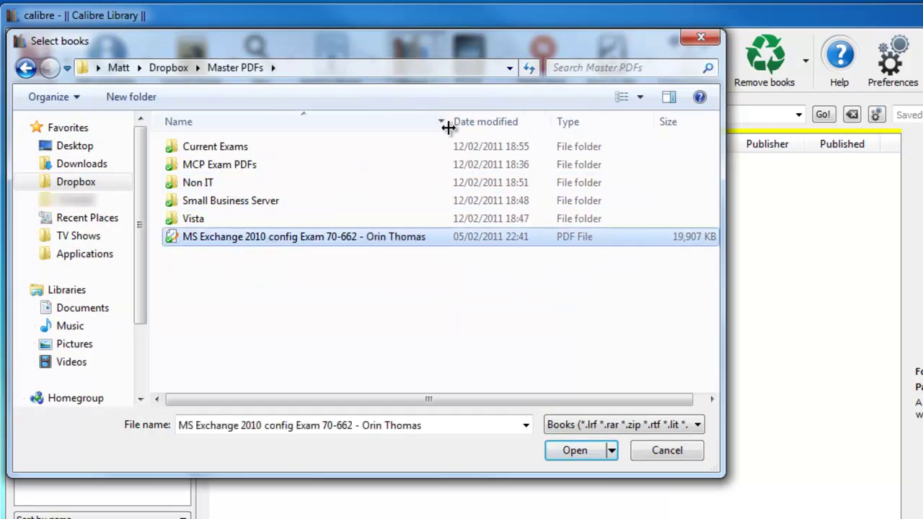
{"action": "left_click", "coordinate": [570, 429]}
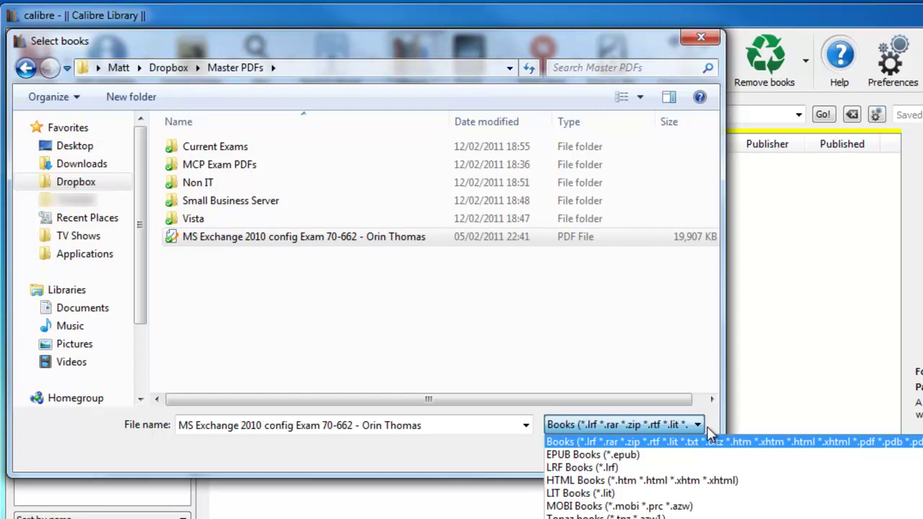
{"action": "left_click", "coordinate": [461, 465]}
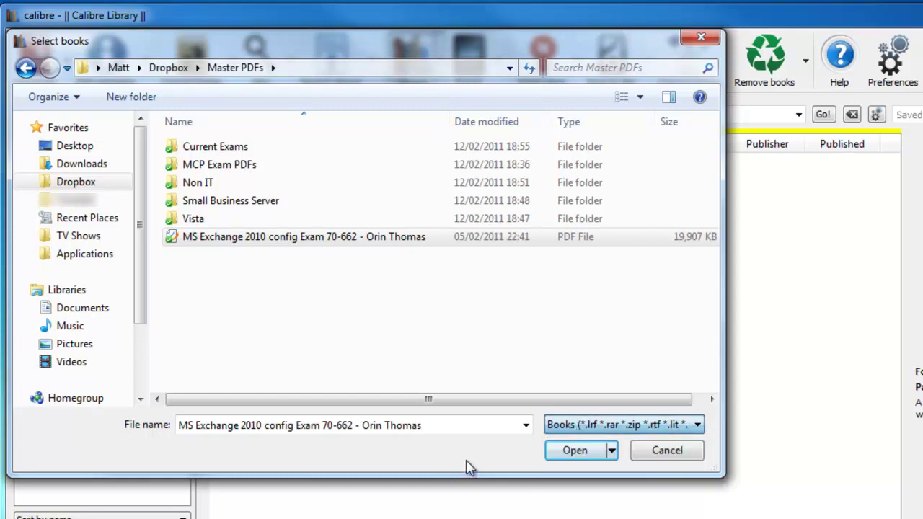
{"action": "left_click", "coordinate": [573, 450]}
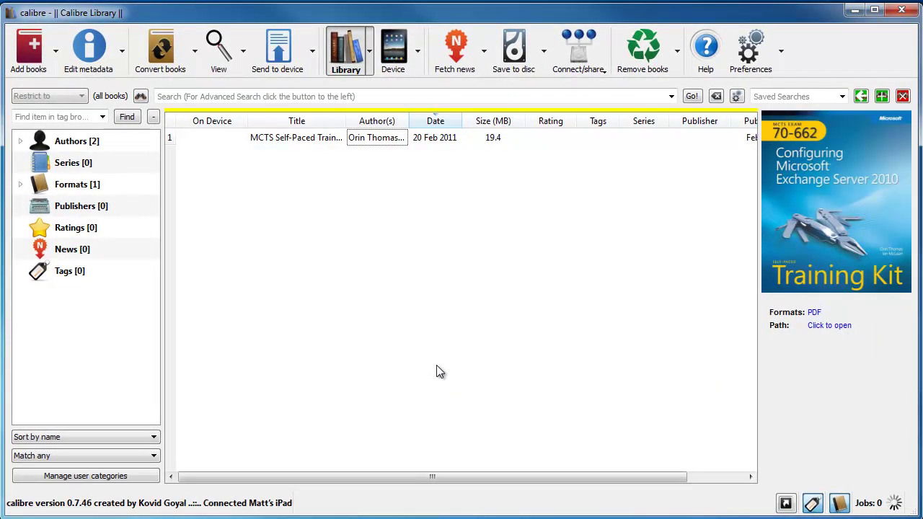
- Review the added Exchange Server 2010 book's individual metadata, and close the editor without saving changes
{"action": "left_click", "coordinate": [315, 138]}
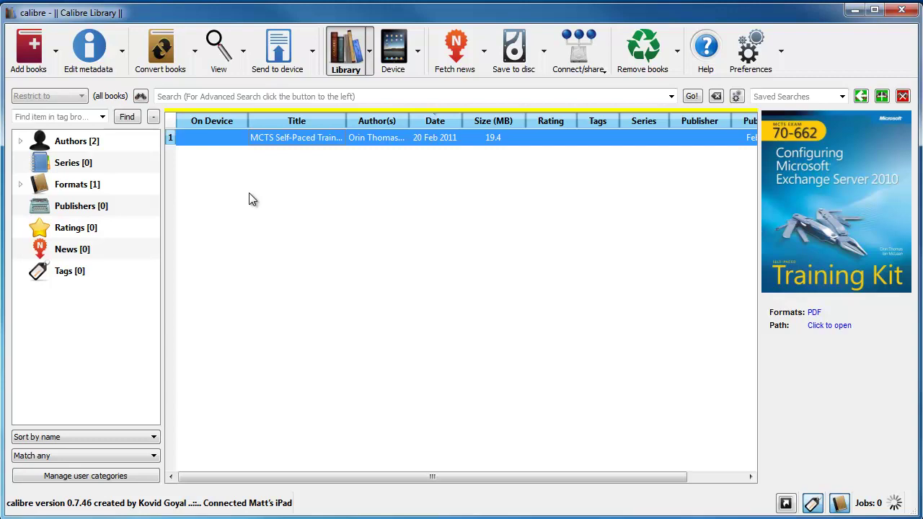
{"action": "left_click", "coordinate": [123, 53]}
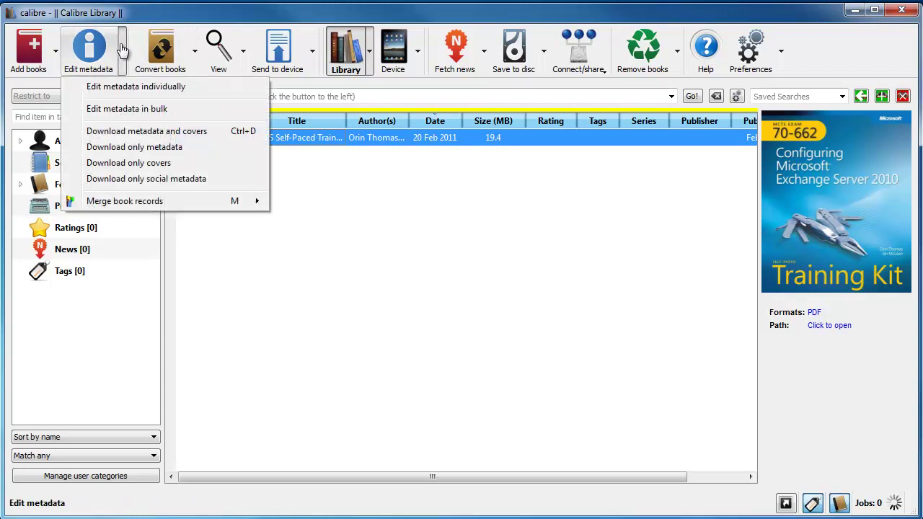
{"action": "left_click", "coordinate": [110, 87]}
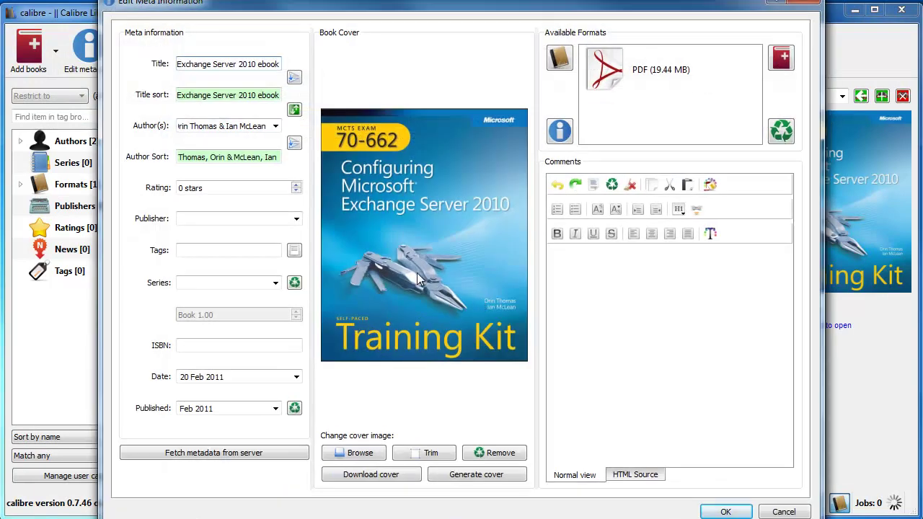
{"action": "left_click_drag", "start_coordinate": [562, 3], "coordinate": [585, 29]}
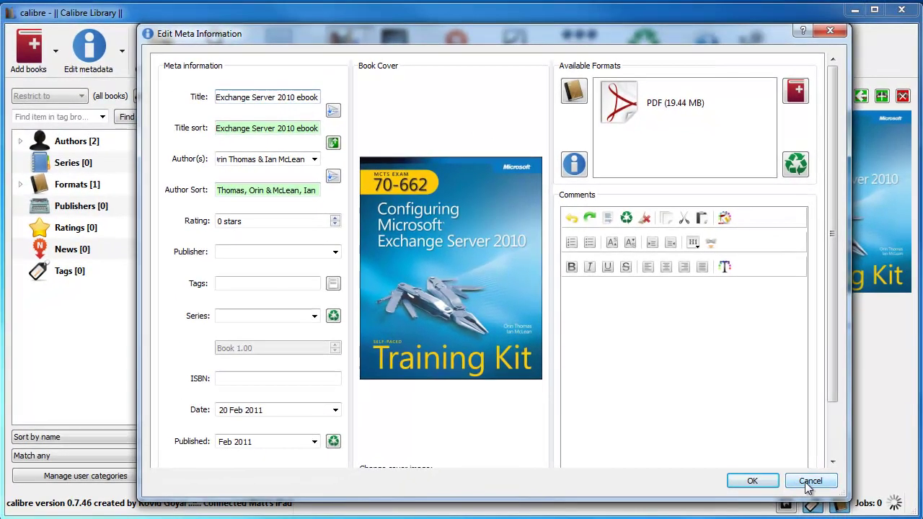
{"action": "left_click", "coordinate": [824, 510]}
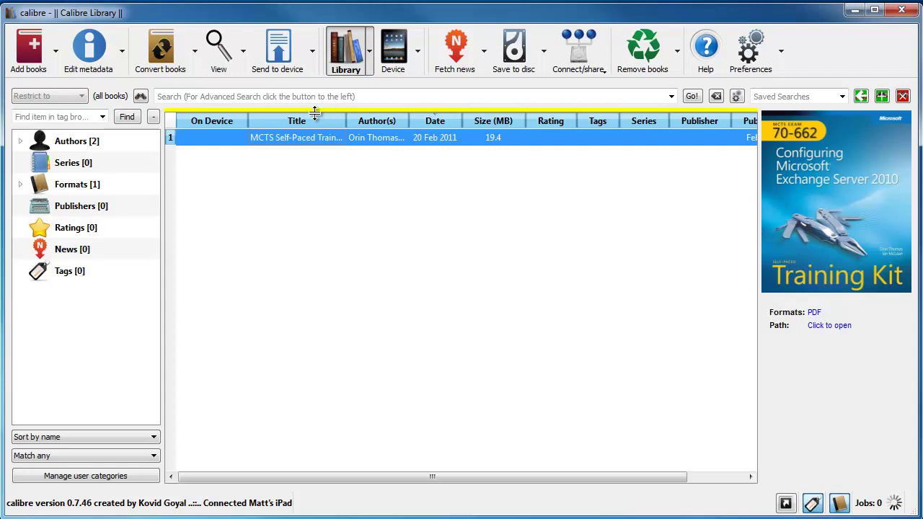
- Start an individual conversion of the selected book and review its Metadata, Look & Feel and Heuristic Processing settings
{"action": "left_click", "coordinate": [194, 58]}
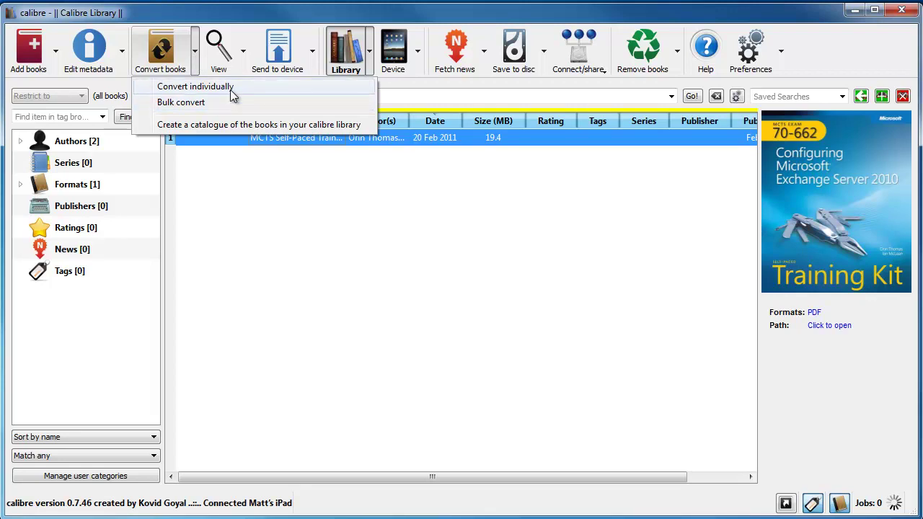
{"action": "left_click", "coordinate": [230, 89]}
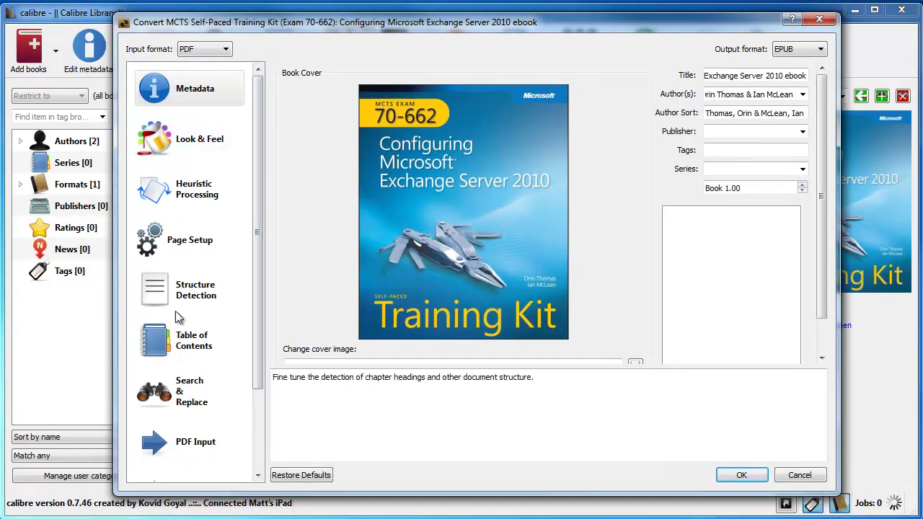
{"action": "left_click", "coordinate": [206, 91]}
{"action": "left_click", "coordinate": [196, 142]}
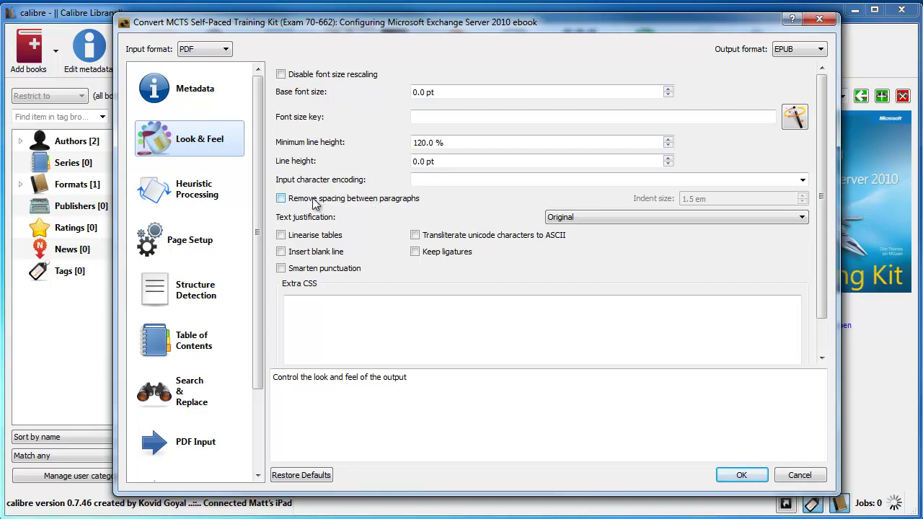
{"action": "left_click", "coordinate": [191, 199]}
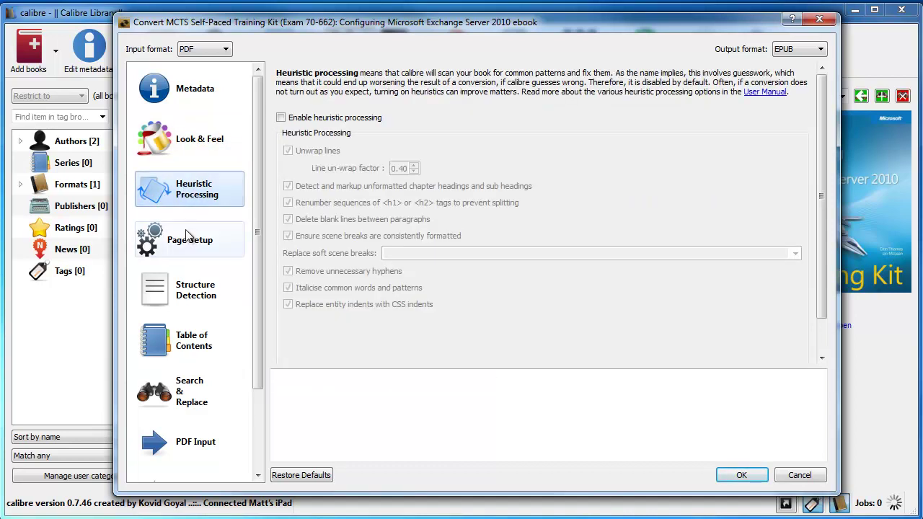
- Set the conversion's page setup output profile to iPad, trying the Kindle DX profile along the way
{"action": "left_click", "coordinate": [185, 256]}
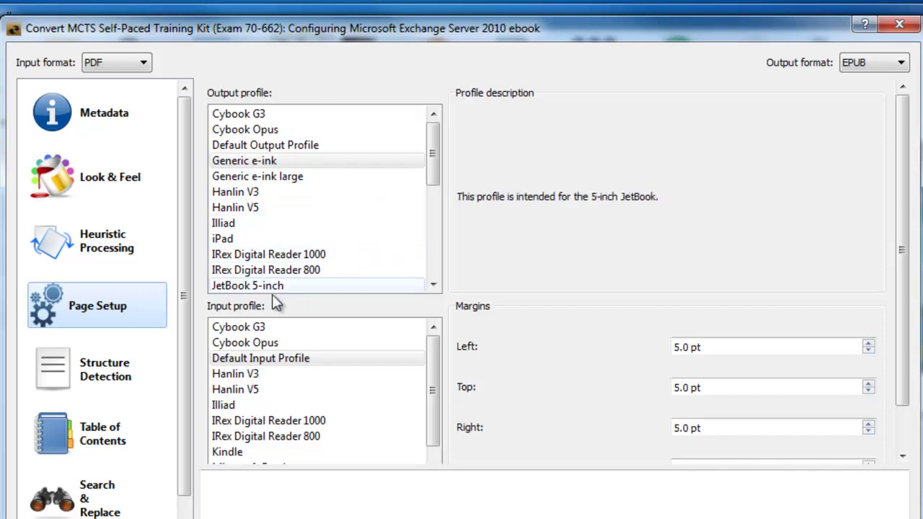
{"action": "left_click", "coordinate": [297, 239]}
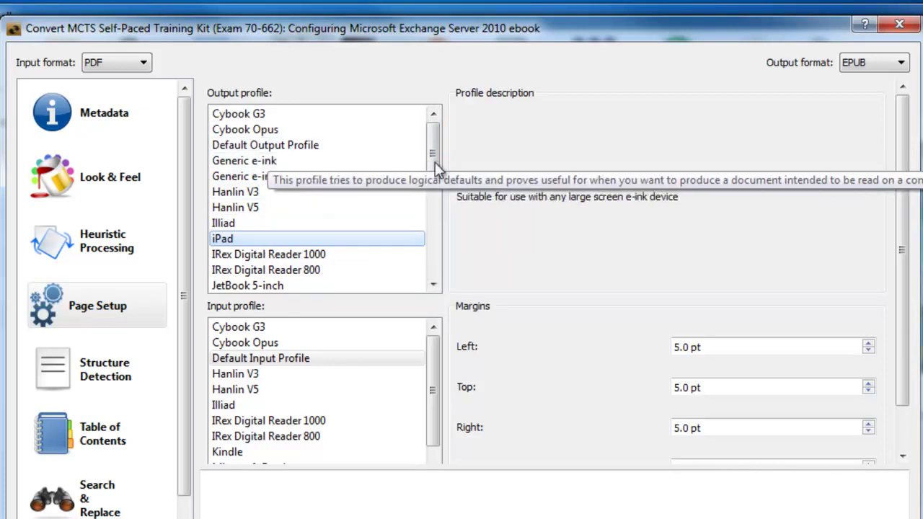
{"action": "left_click_drag", "start_coordinate": [435, 137], "coordinate": [432, 177]}
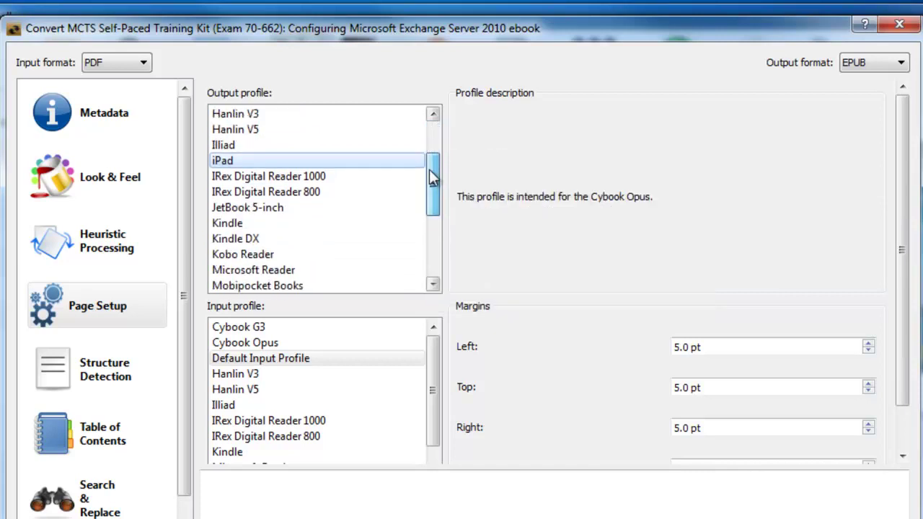
{"action": "left_click", "coordinate": [274, 237]}
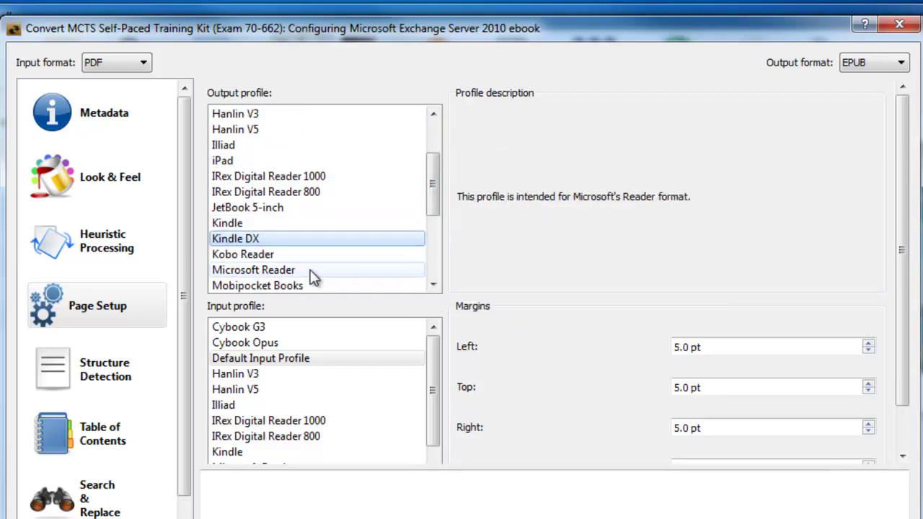
{"action": "left_click_drag", "start_coordinate": [437, 192], "coordinate": [437, 180]}
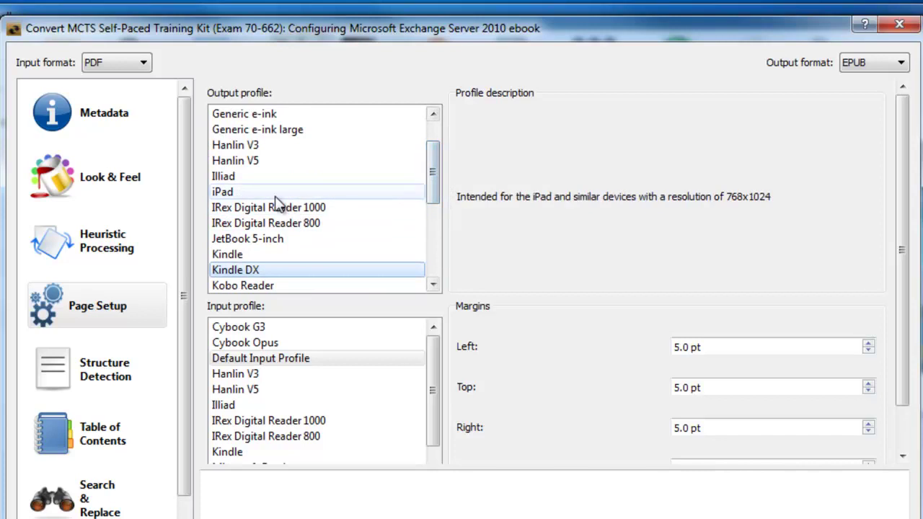
{"action": "left_click", "coordinate": [277, 192]}
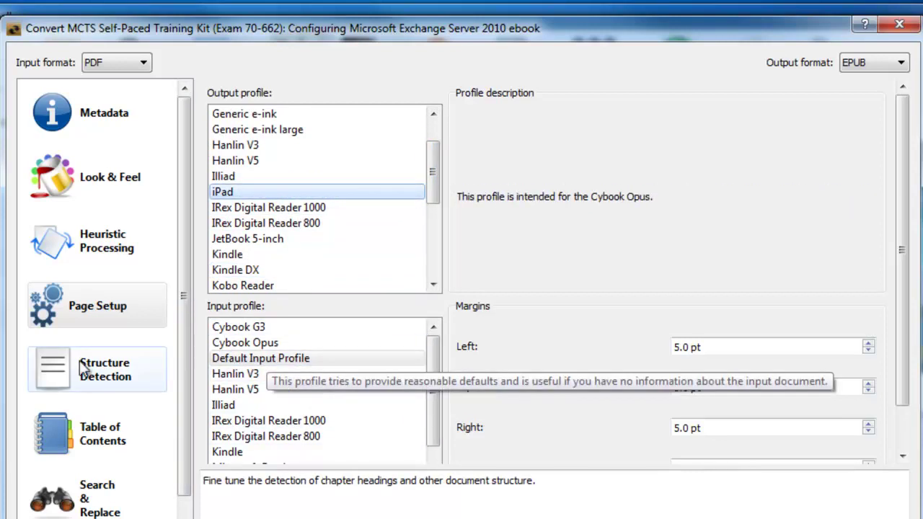
- Review the conversion's Structure Detection, Table of Contents, Search & Replace and PDF Input settings, and return to Metadata
{"action": "left_click", "coordinate": [101, 370]}
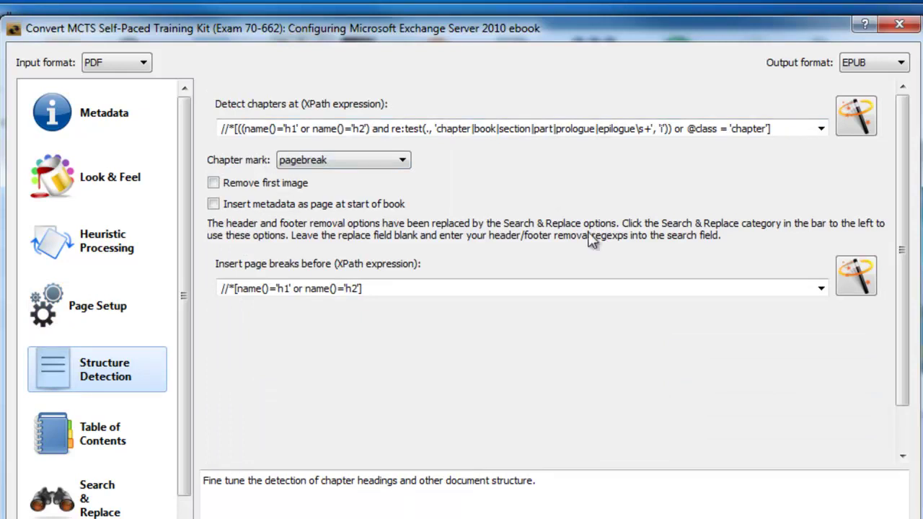
{"action": "left_click", "coordinate": [72, 440]}
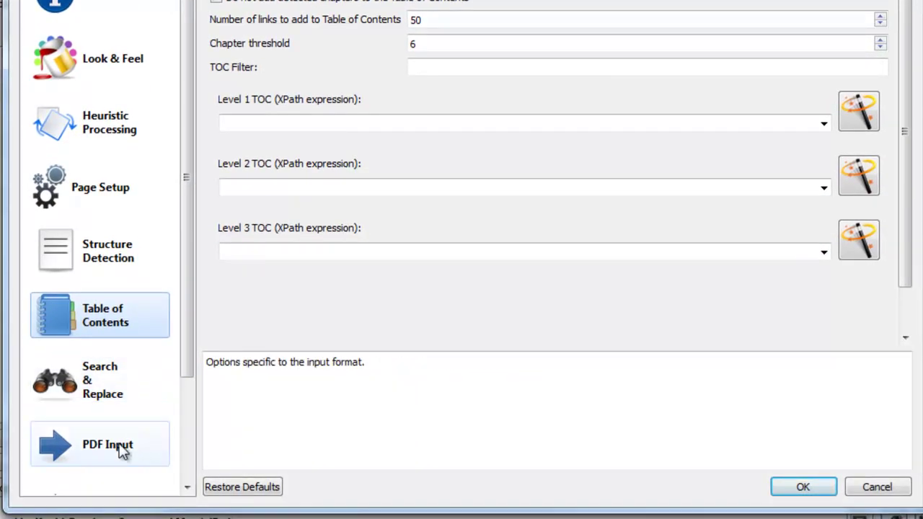
{"action": "left_click", "coordinate": [122, 450]}
{"action": "left_click", "coordinate": [101, 317]}
{"action": "left_click", "coordinate": [46, 392]}
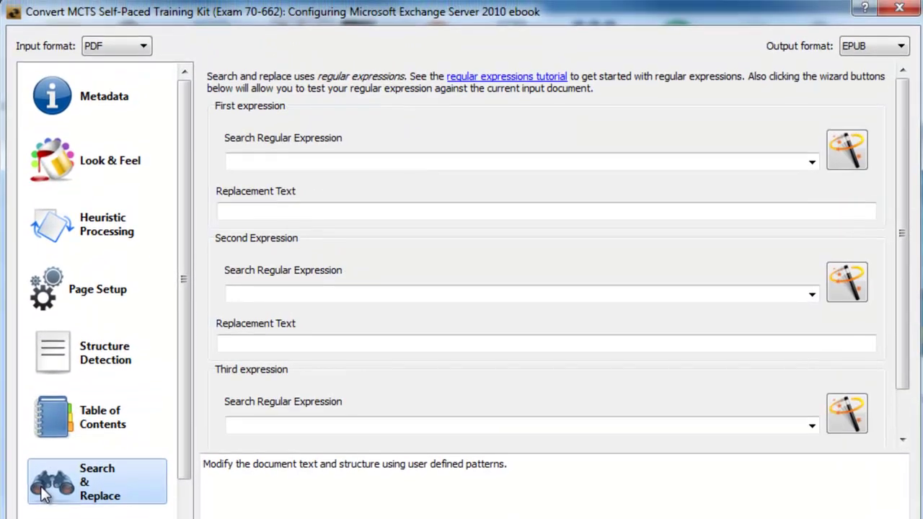
{"action": "left_click", "coordinate": [97, 518]}
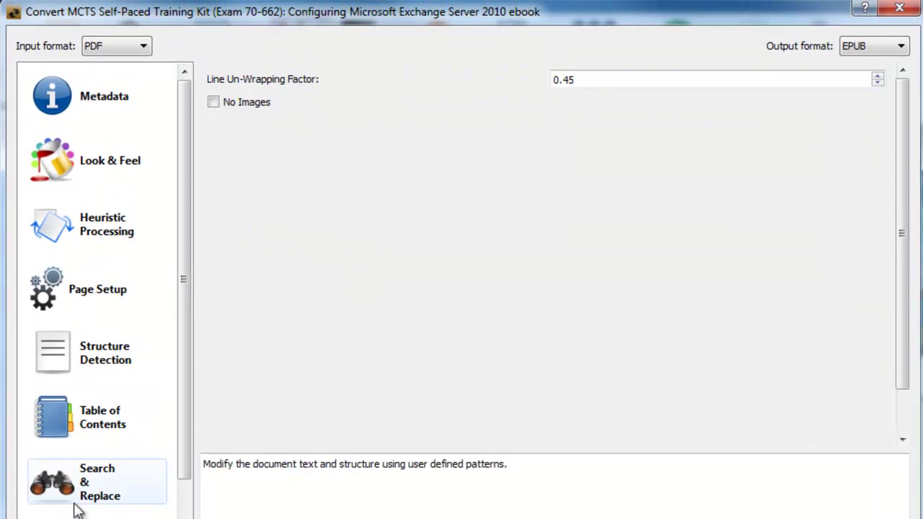
{"action": "left_click", "coordinate": [119, 104]}
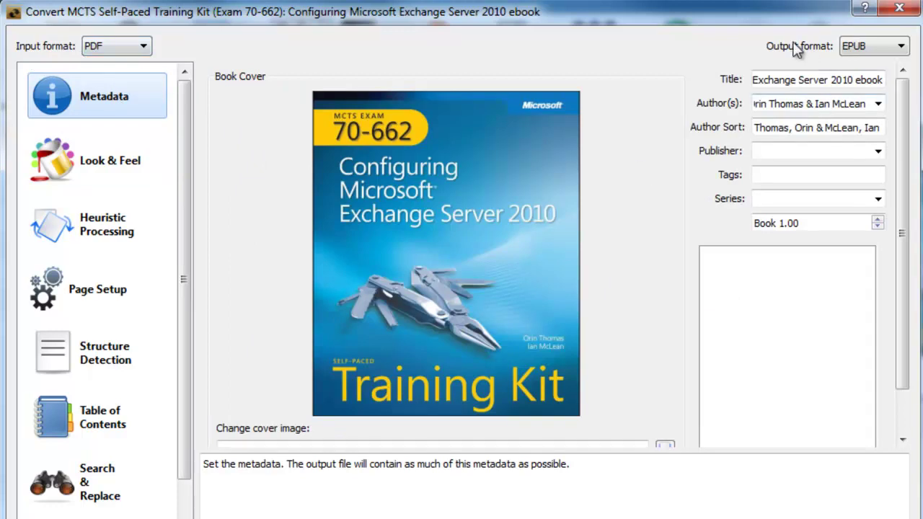
- Try MOBI as the conversion's output format and look through the other available output formats
{"action": "left_click", "coordinate": [874, 51]}
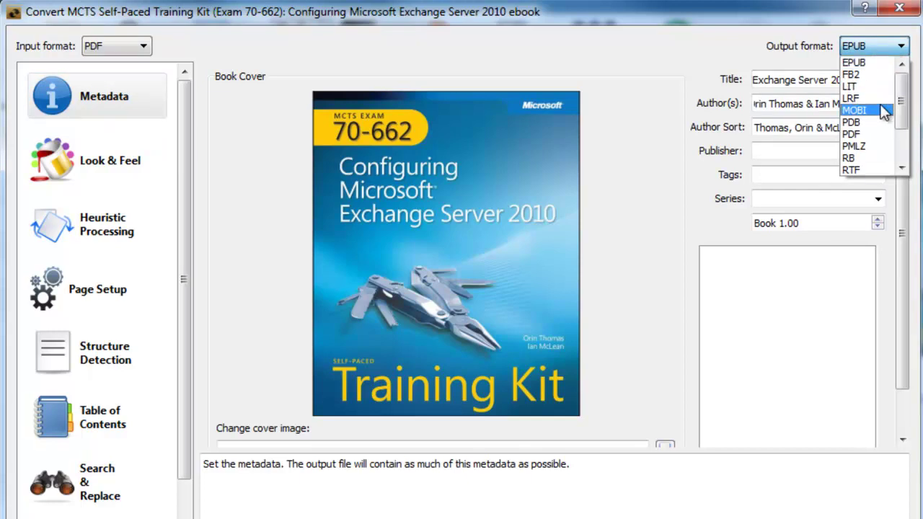
{"action": "left_click", "coordinate": [858, 110]}
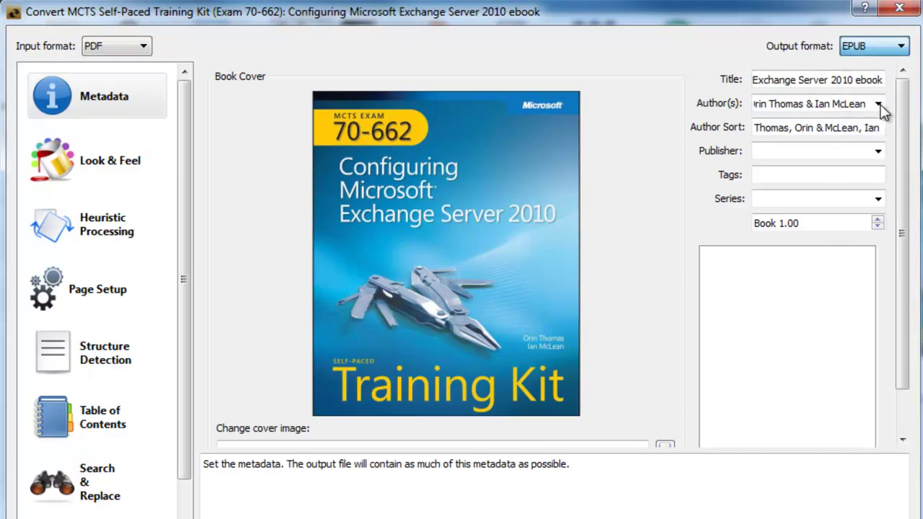
{"action": "left_click", "coordinate": [881, 56]}
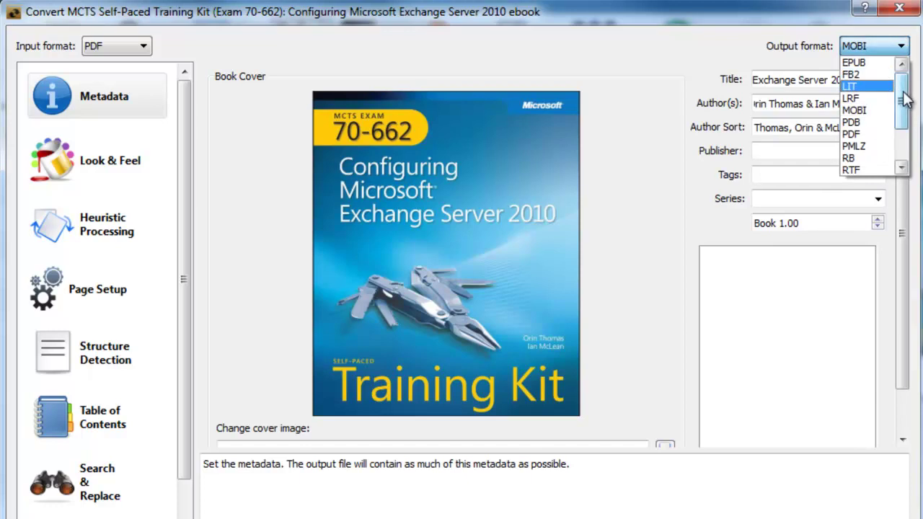
{"action": "left_click_drag", "start_coordinate": [905, 101], "coordinate": [905, 72]}
{"action": "left_click", "coordinate": [880, 47]}
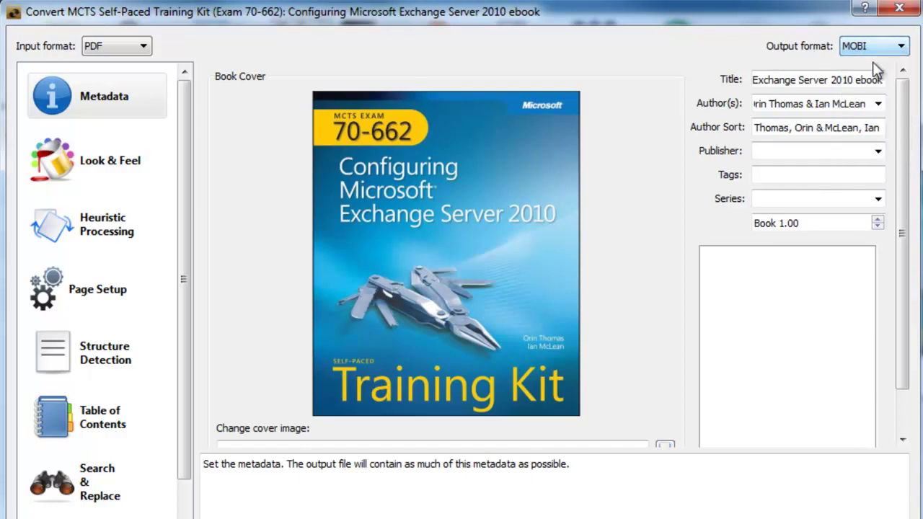
- Set the conversion's output format to EPUB and start converting the Exchange Server 2010 book
{"action": "left_click", "coordinate": [880, 48]}
{"action": "scroll", "coordinate": [880, 67], "scroll_direction": "up", "scroll_amount": 1}
{"action": "left_click", "coordinate": [880, 64]}
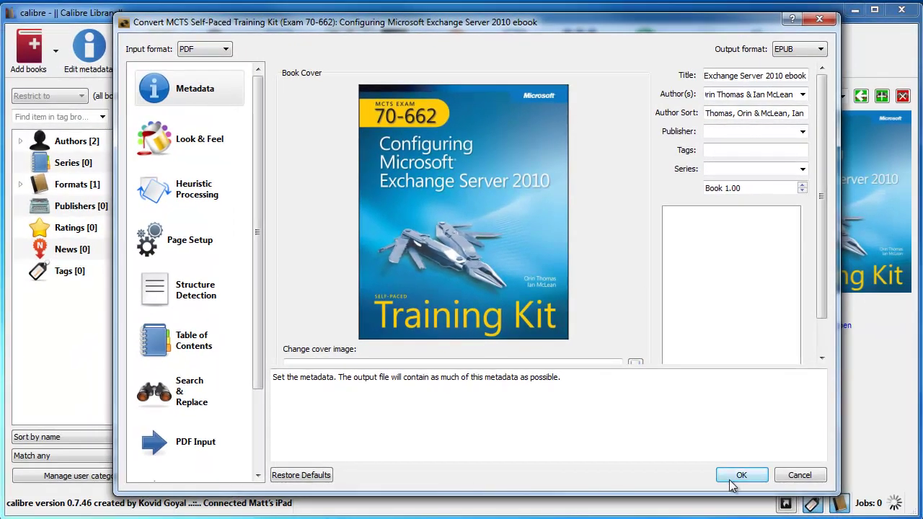
{"action": "left_click", "coordinate": [741, 475]}
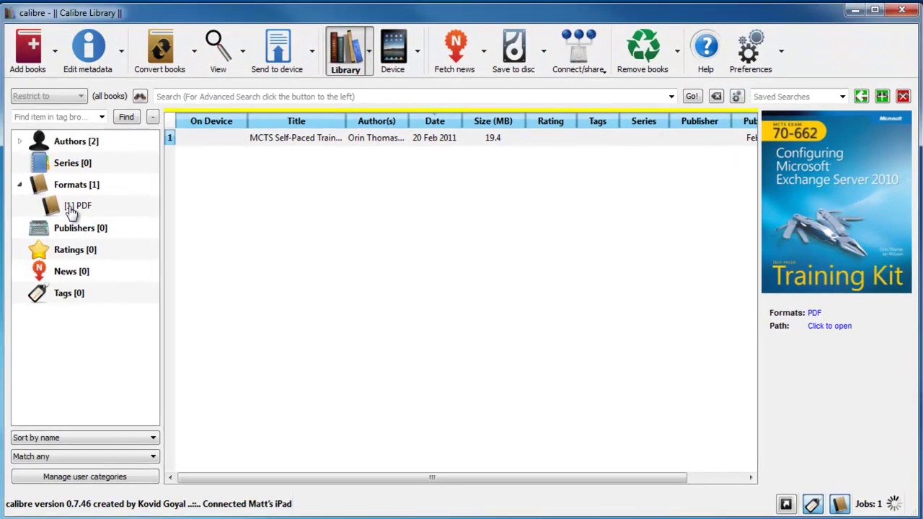
- Check the library's books by format, cycling through and clearing the PDF filter before filtering by EPUB
{"action": "left_click", "coordinate": [77, 207]}
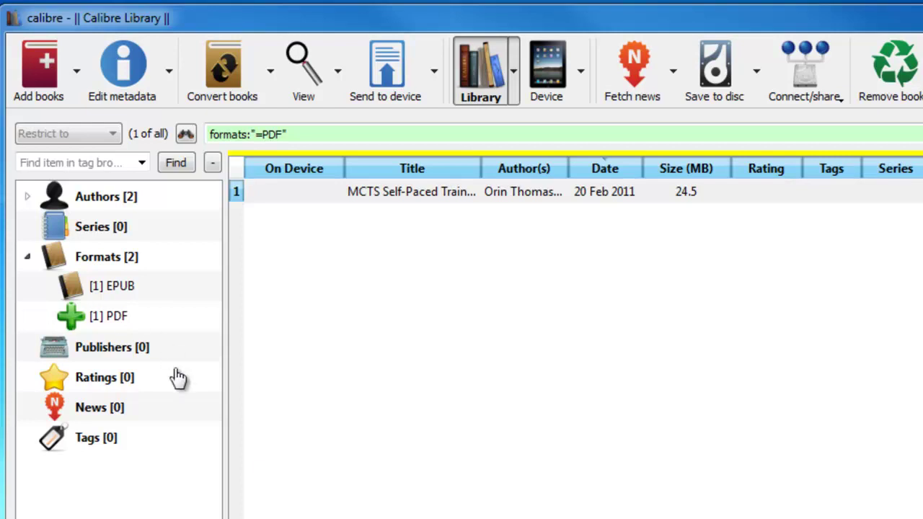
{"action": "left_click", "coordinate": [115, 319]}
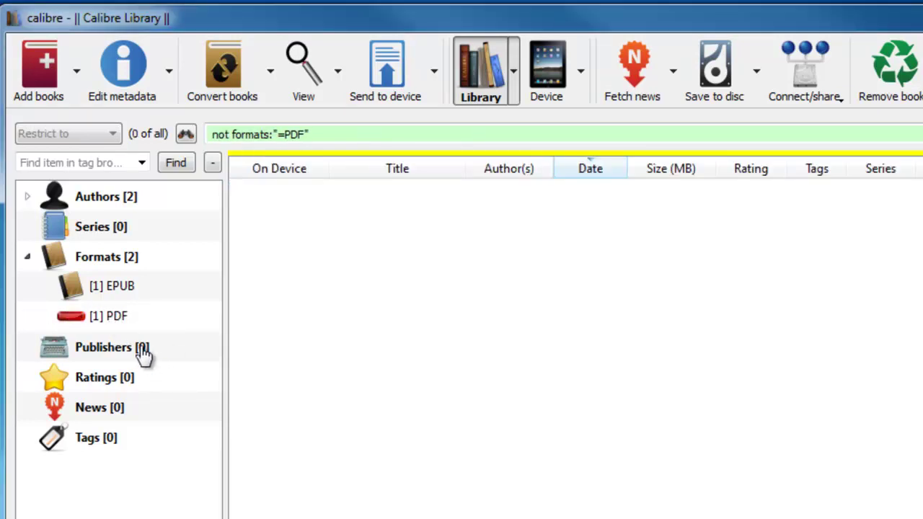
{"action": "left_click", "coordinate": [114, 328]}
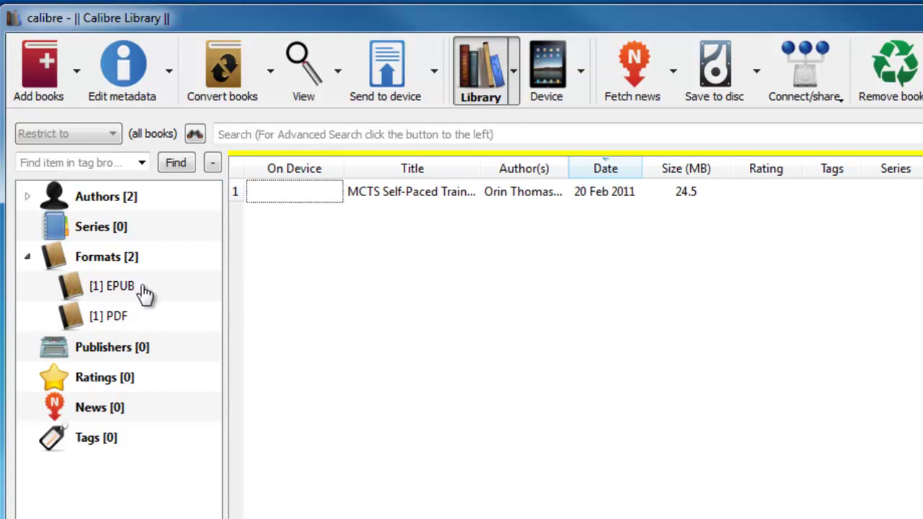
{"action": "left_click", "coordinate": [117, 295]}
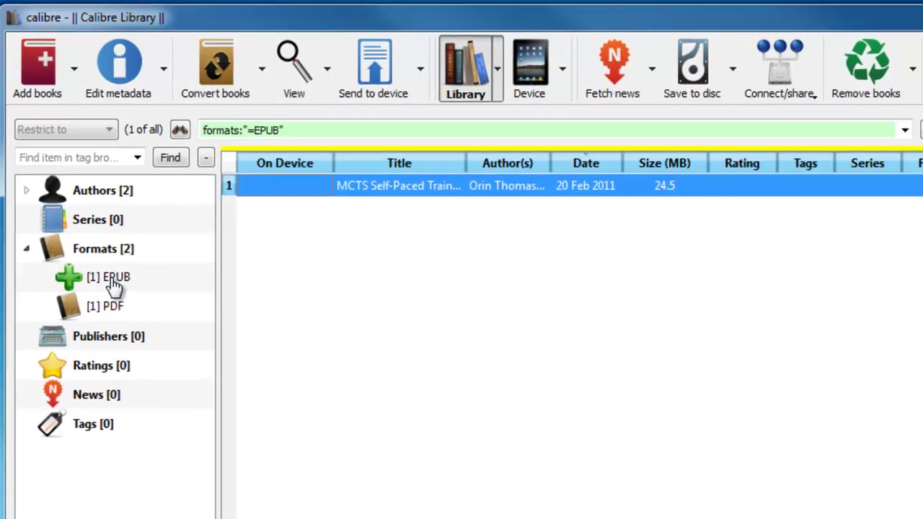